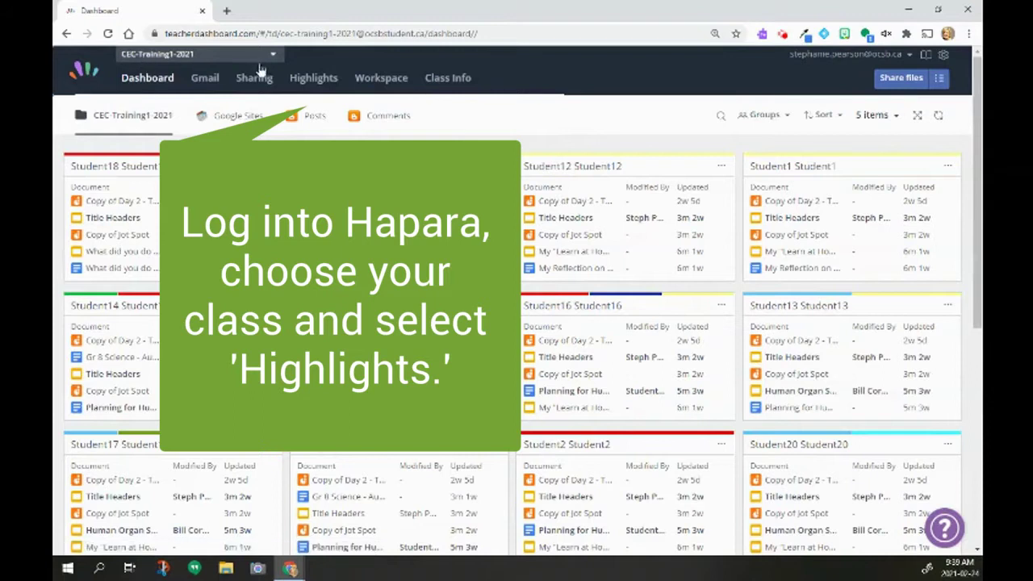
Open Highlights for the CEC-Training1-2021 class and sort the students by online first.
{"action": "left_click", "coordinate": [314, 82]}
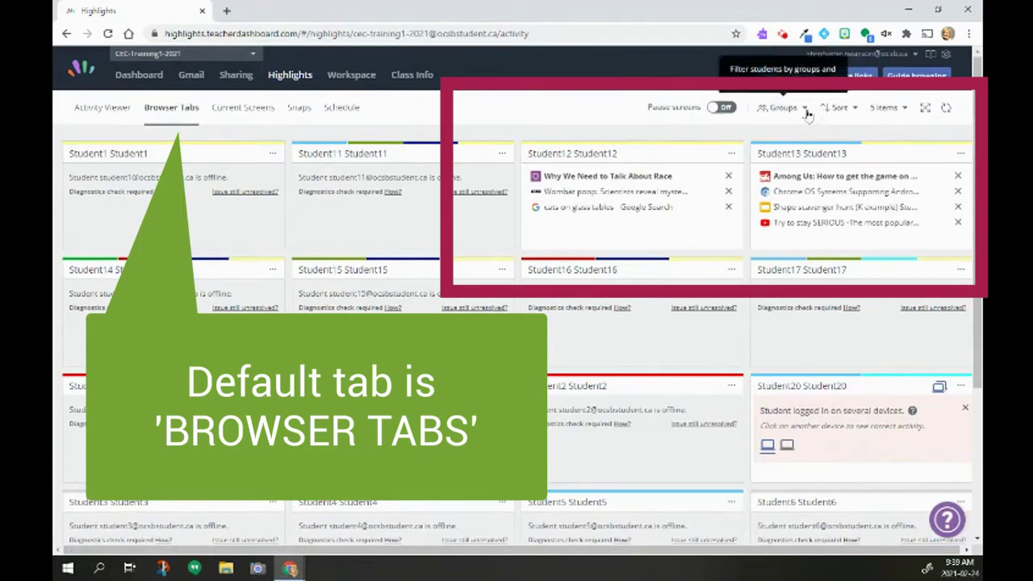
{"action": "left_click", "coordinate": [840, 107]}
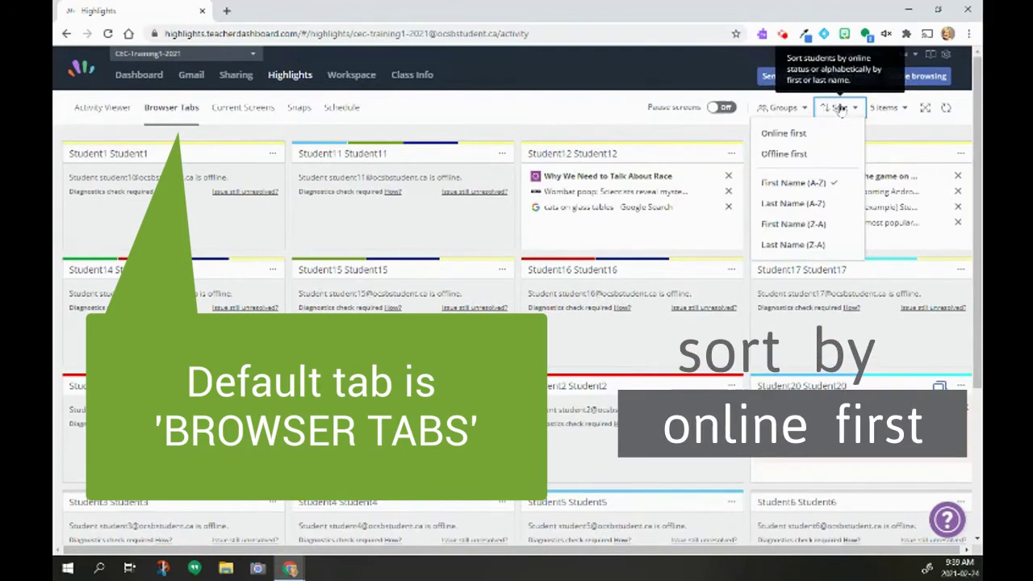
{"action": "left_click", "coordinate": [783, 133]}
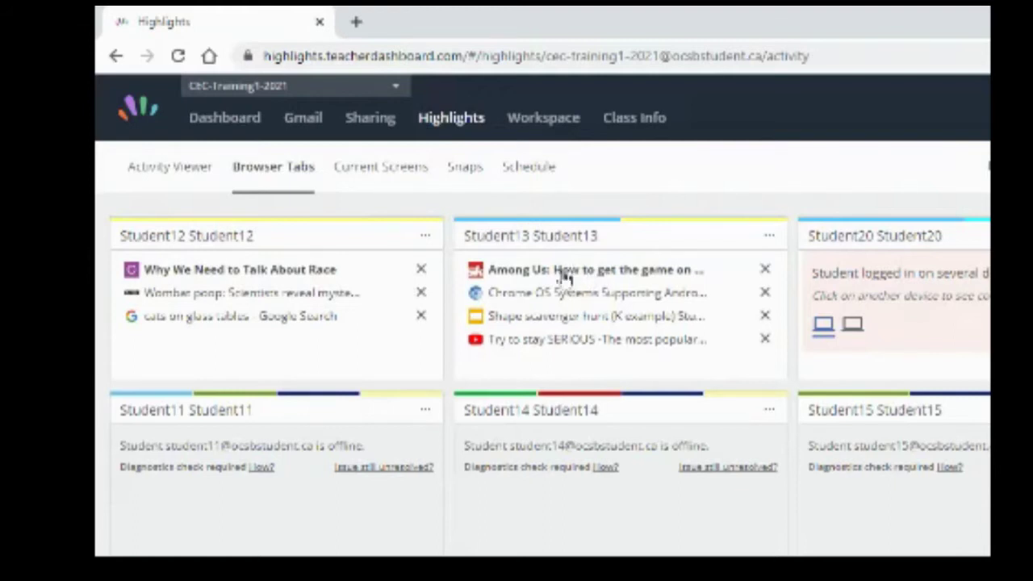
Open Student13's Shape scavenger hunt page from the browser tabs, and view the students' current screens before returning to the tab overview.
{"action": "left_click", "coordinate": [567, 324]}
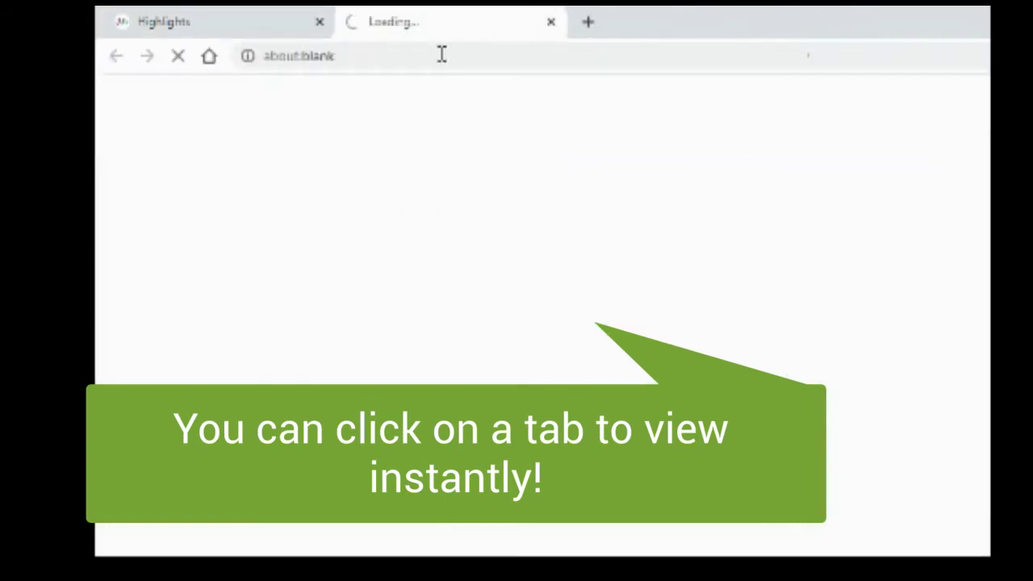
{"action": "left_click", "coordinate": [242, 23]}
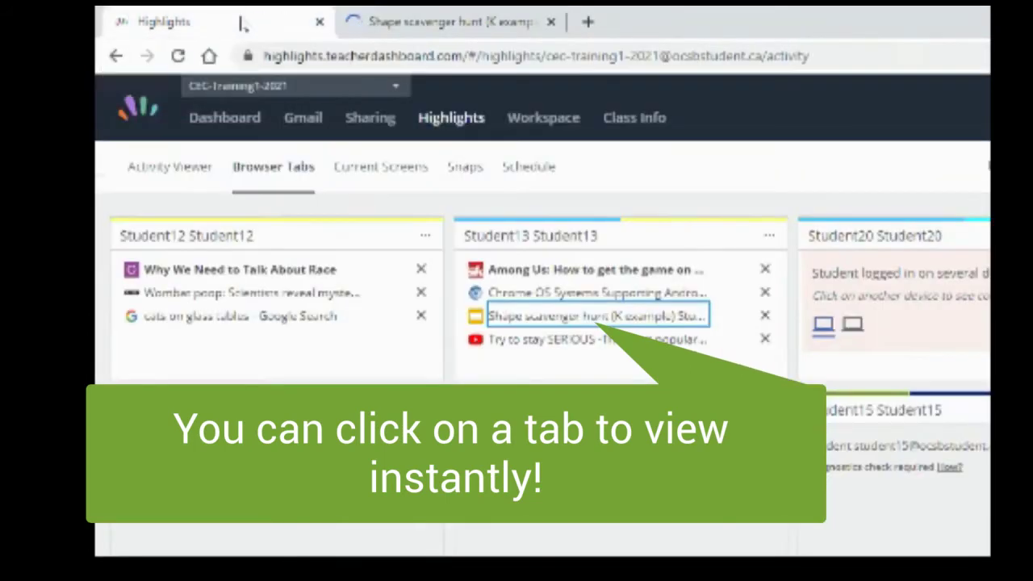
{"action": "left_click", "coordinate": [567, 323]}
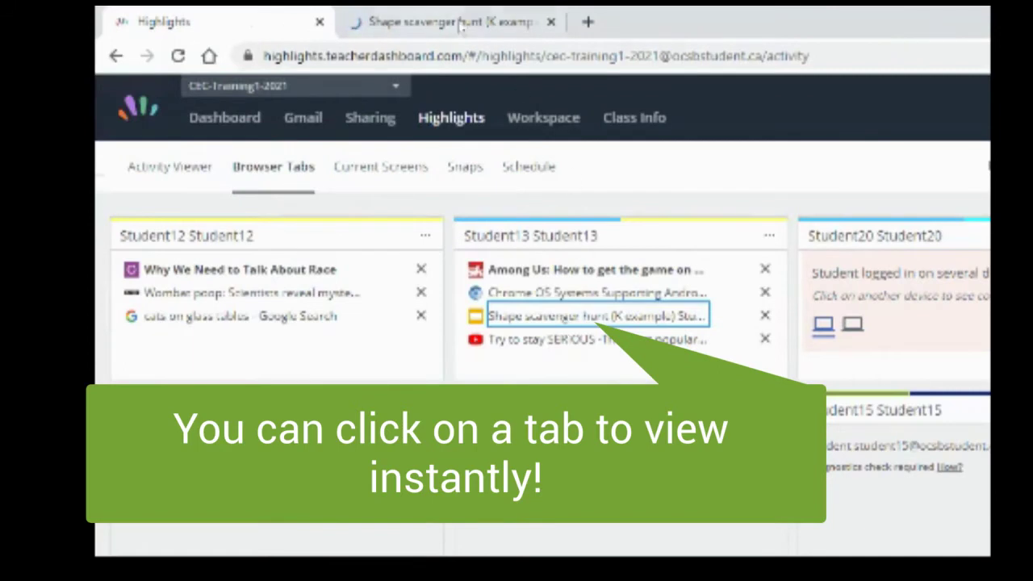
{"action": "left_click", "coordinate": [243, 21]}
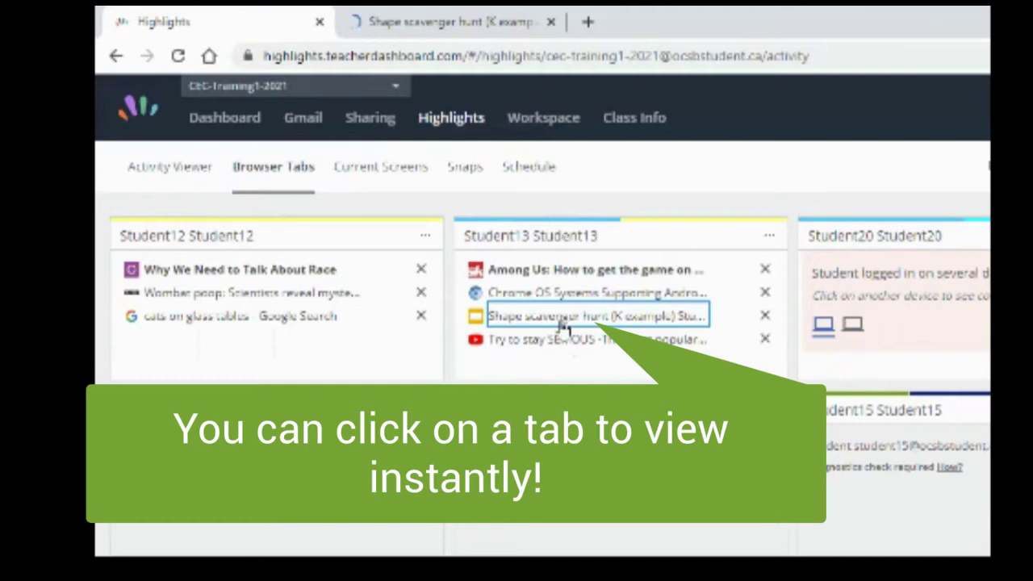
{"action": "left_click", "coordinate": [365, 171]}
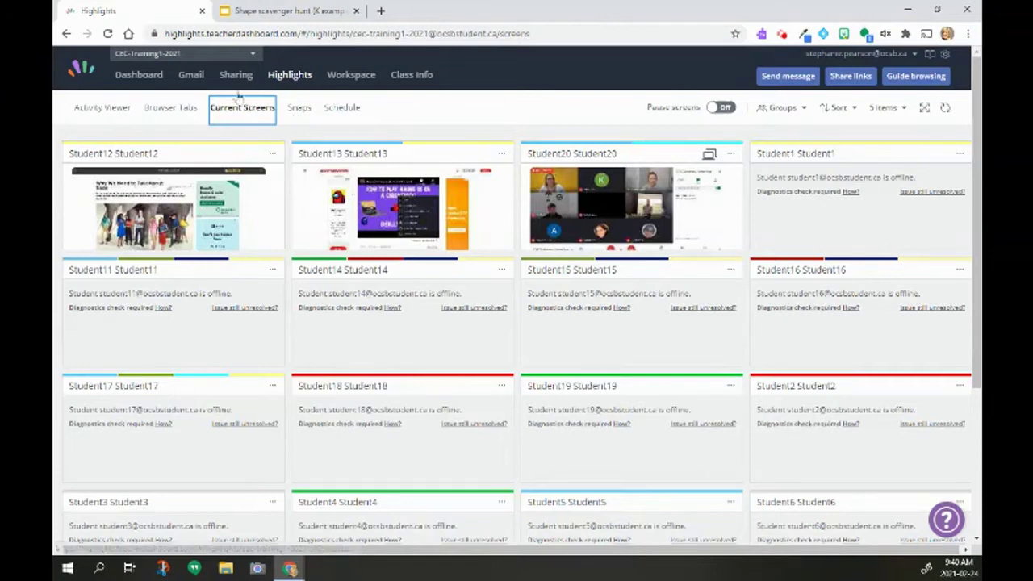
{"action": "left_click", "coordinate": [179, 108]}
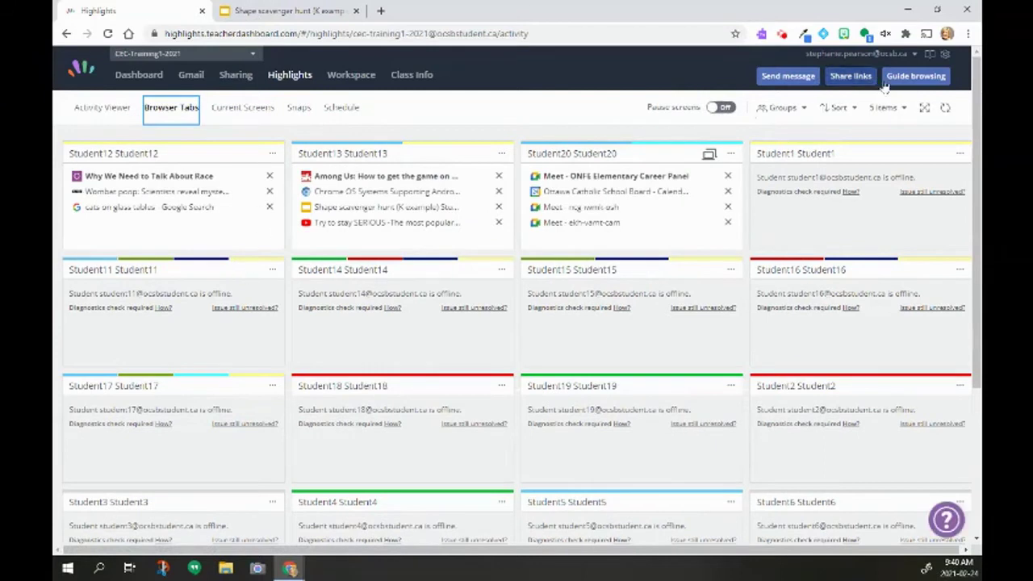
Start setting up a guided browsing Filter Session without a template.
{"action": "right_click", "coordinate": [923, 76]}
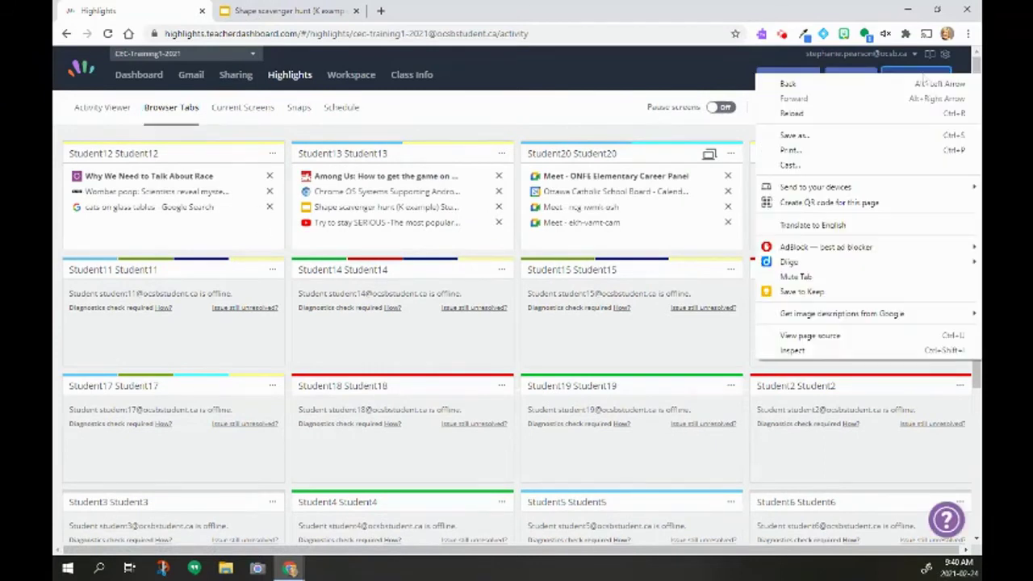
{"action": "left_click", "coordinate": [917, 76]}
{"action": "left_click", "coordinate": [916, 76]}
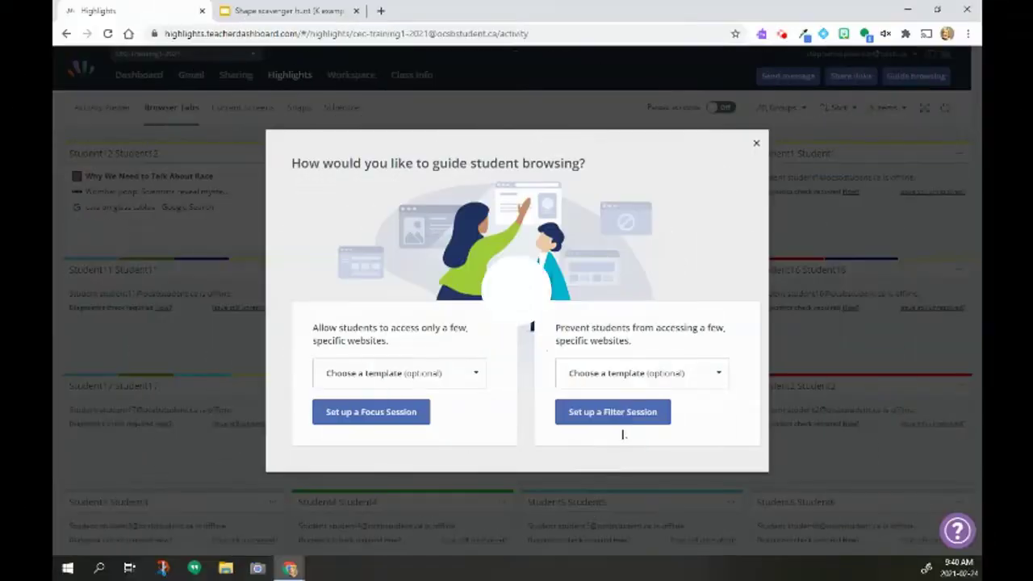
{"action": "left_click", "coordinate": [645, 371]}
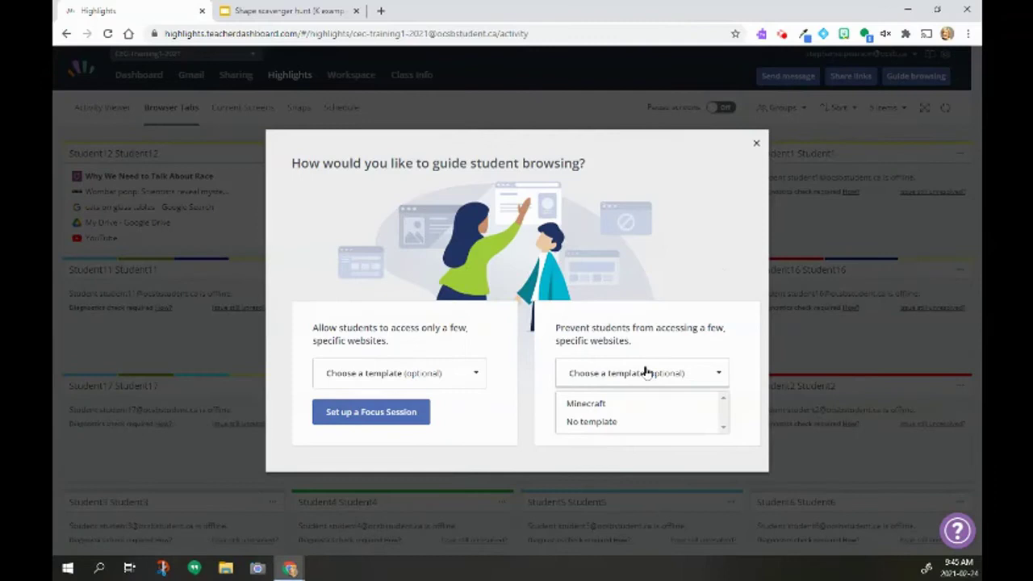
{"action": "left_click", "coordinate": [682, 326]}
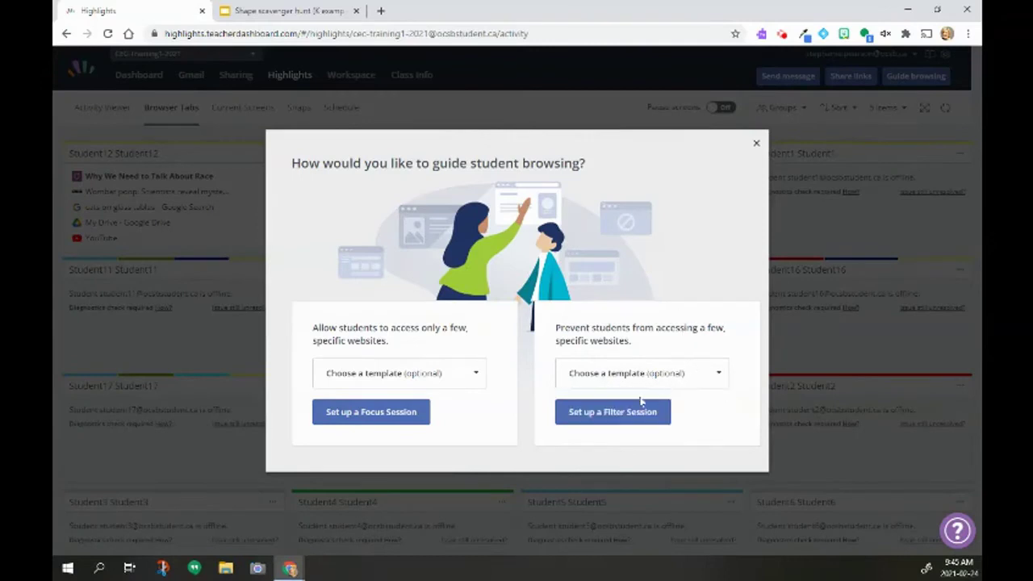
{"action": "left_click", "coordinate": [607, 415]}
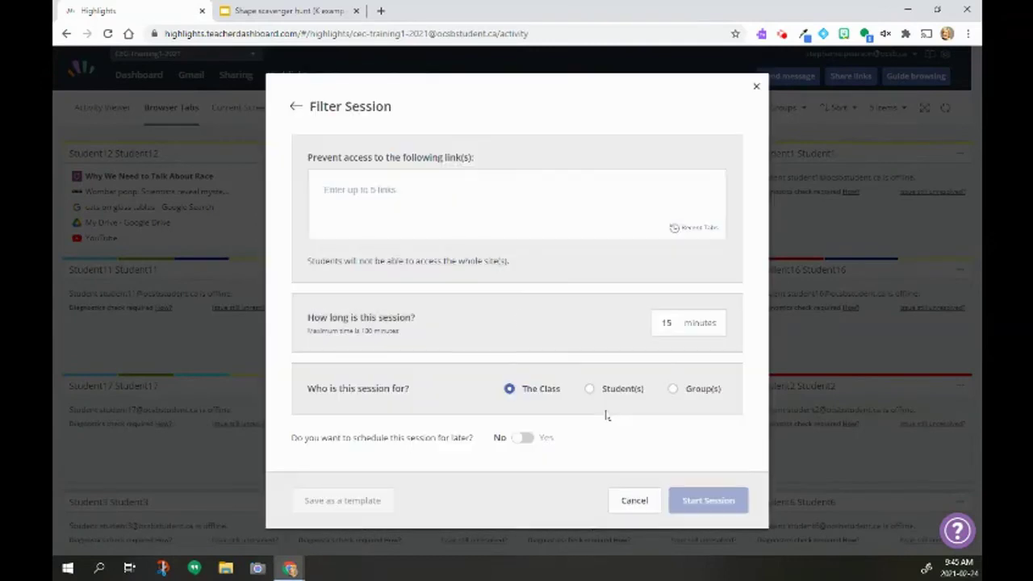
Add hangouts.google.com to the links the Filter Session prevents access to.
{"action": "left_click", "coordinate": [447, 202]}
{"action": "type", "text": "h"}
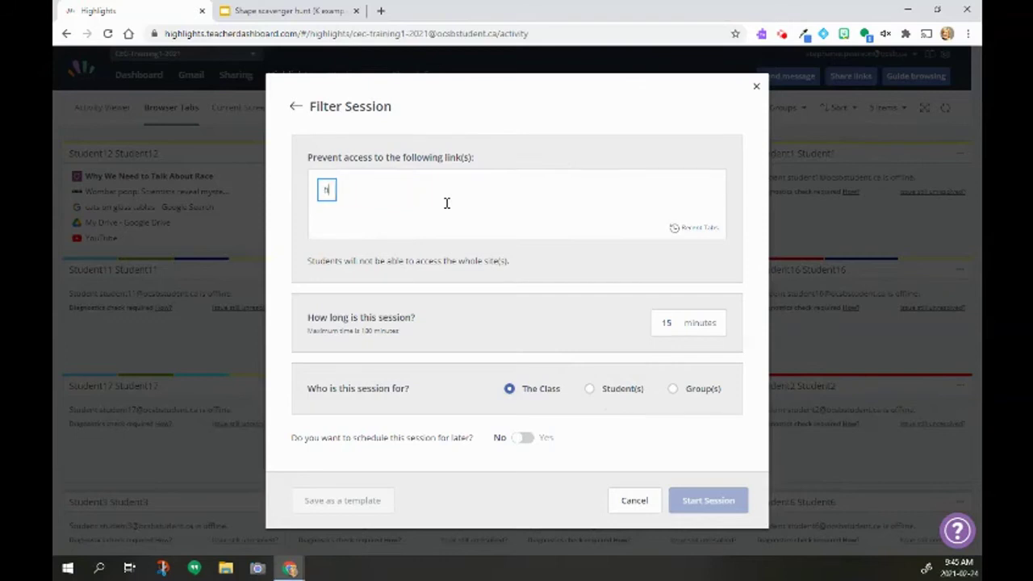
{"action": "type", "text": "angouts.google"}
{"action": "key", "text": "BackSpace"}
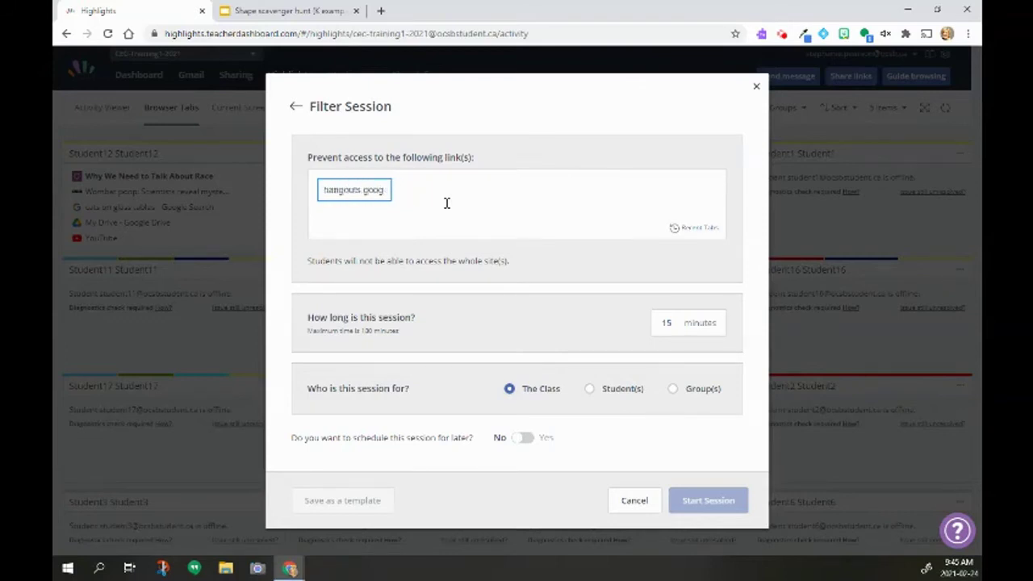
{"action": "type", "text": "e.com"}
{"action": "key", "text": "Tab"}
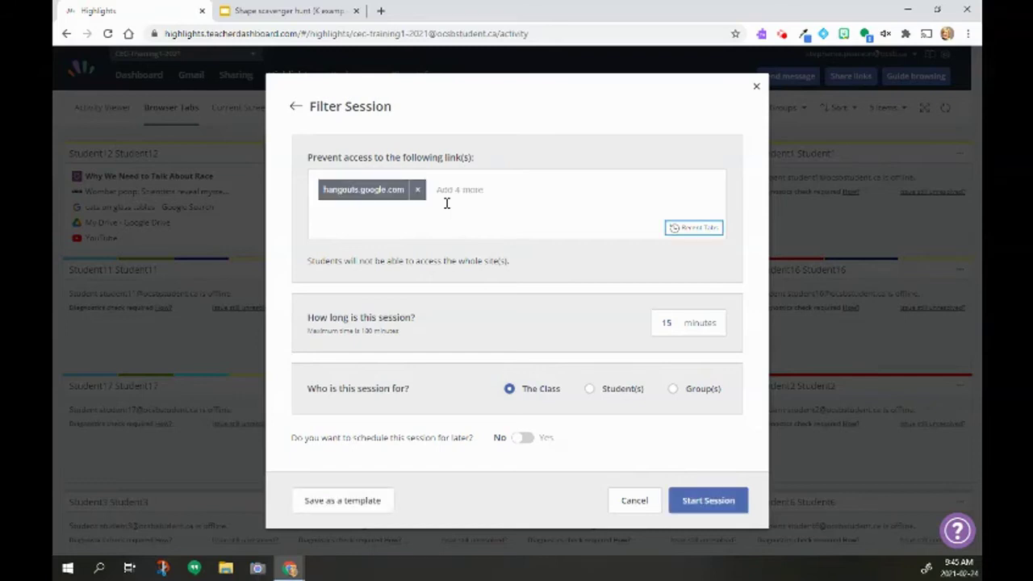
Add mail.google.com/mail/u/0/#inbox as a second blocked link in the Filter Session.
{"action": "left_click", "coordinate": [447, 204]}
{"action": "type", "text": "https://mail.google.com/mail/u/0/#inbox"}
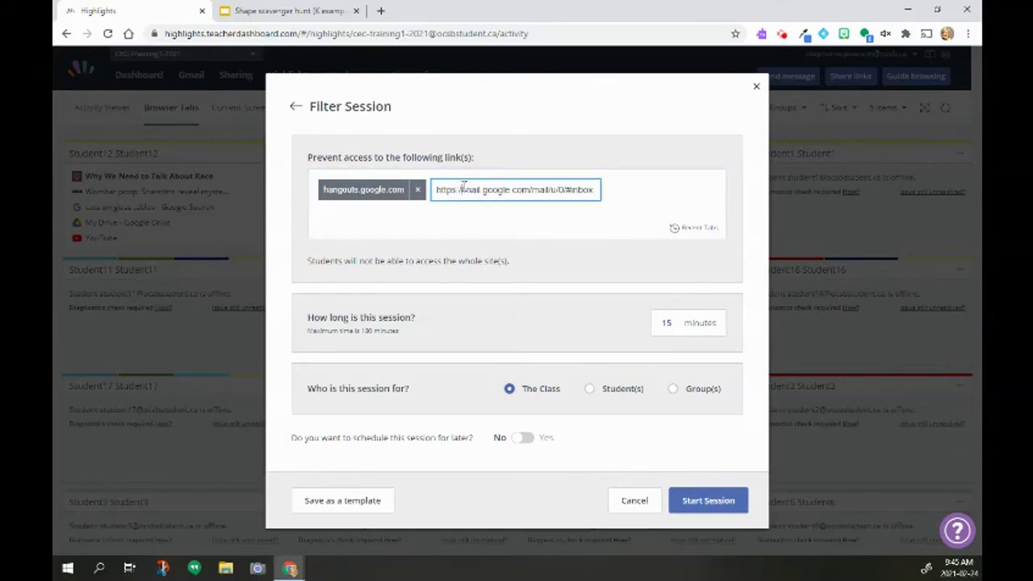
{"action": "left_click_drag", "start_coordinate": [454, 187], "coordinate": [437, 187]}
{"action": "key", "text": "BackSpace"}
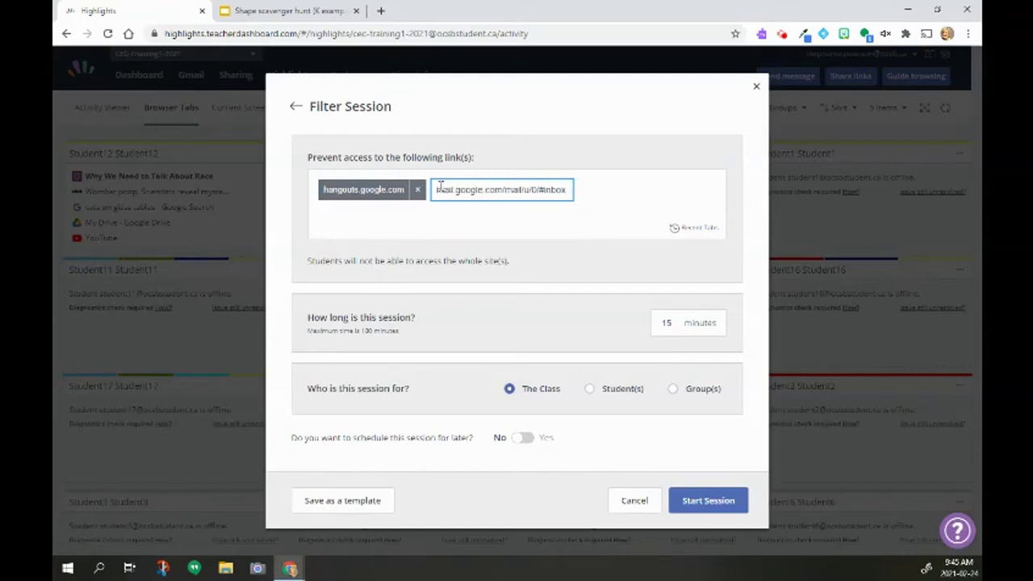
{"action": "key", "text": "Return"}
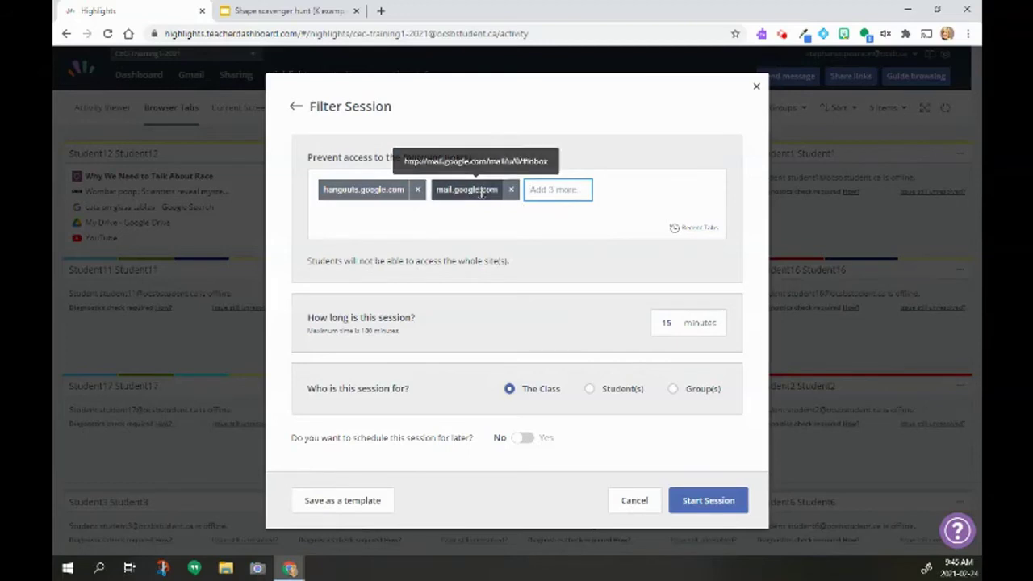
Limit the Filter Session to selected students, including Student12, and start the session.
{"action": "left_click", "coordinate": [599, 390]}
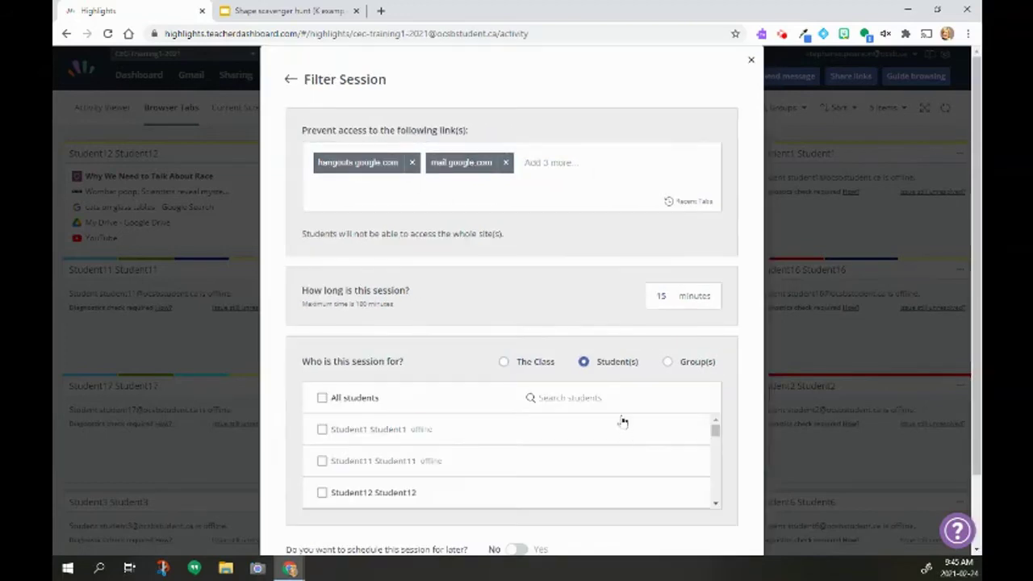
{"action": "scroll", "coordinate": [484, 452], "scroll_direction": "down", "scroll_amount": 1}
{"action": "left_click", "coordinate": [323, 480]}
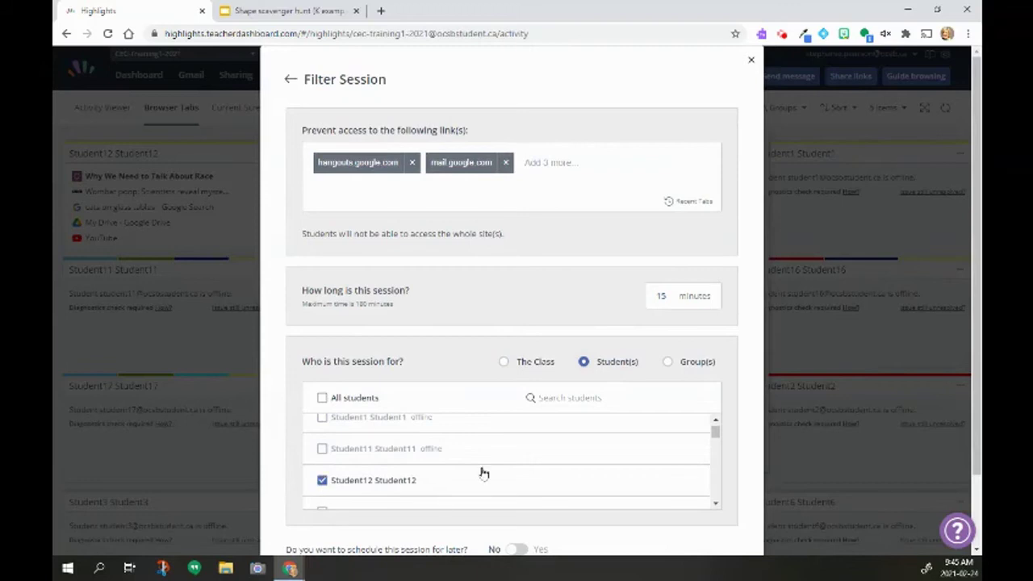
{"action": "scroll", "coordinate": [484, 473], "scroll_direction": "down", "scroll_amount": 5}
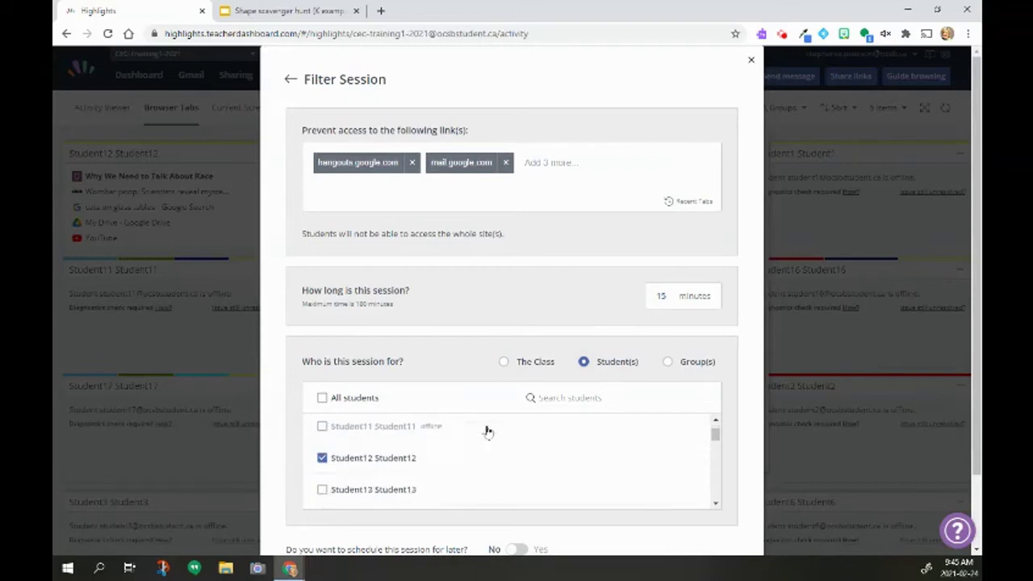
{"action": "scroll", "coordinate": [556, 279], "scroll_direction": "down", "scroll_amount": 1}
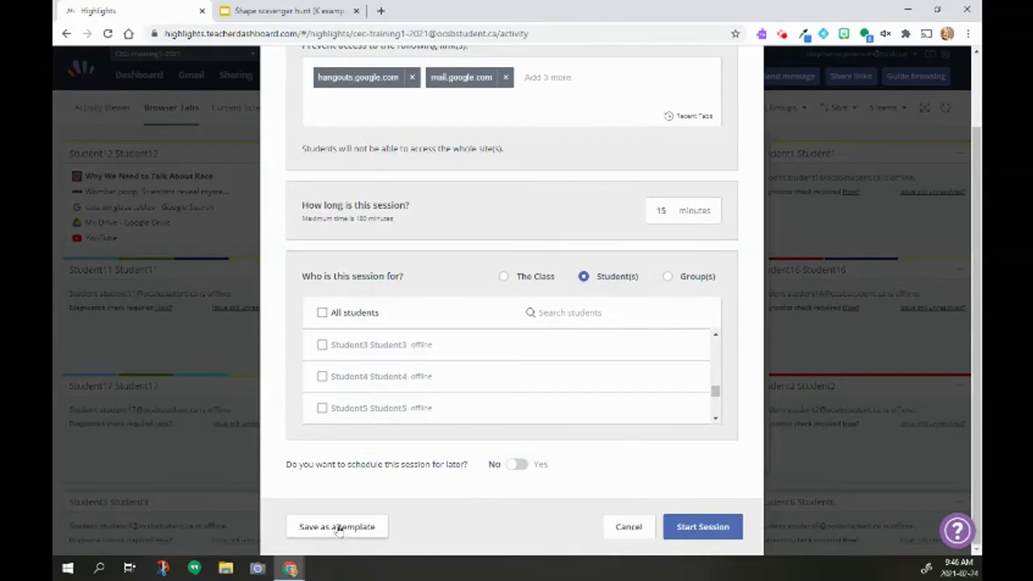
{"action": "left_click", "coordinate": [704, 527]}
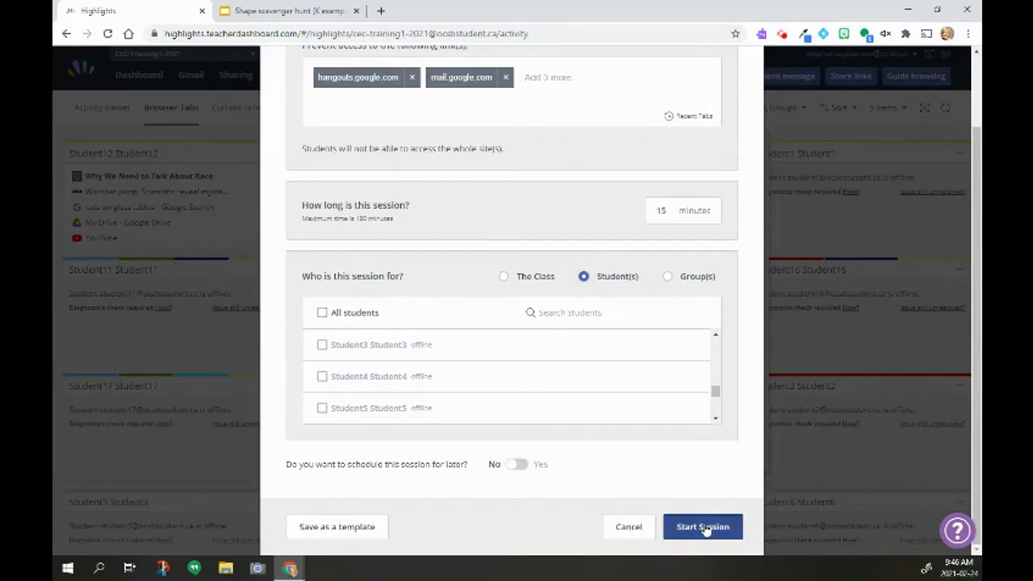
{"action": "right_click", "coordinate": [705, 528]}
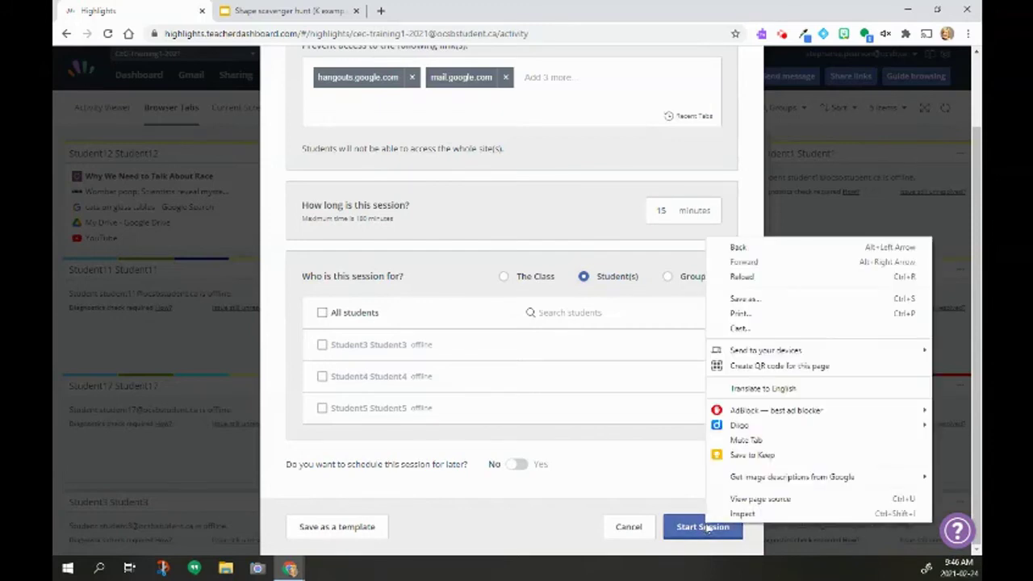
{"action": "left_click", "coordinate": [705, 528]}
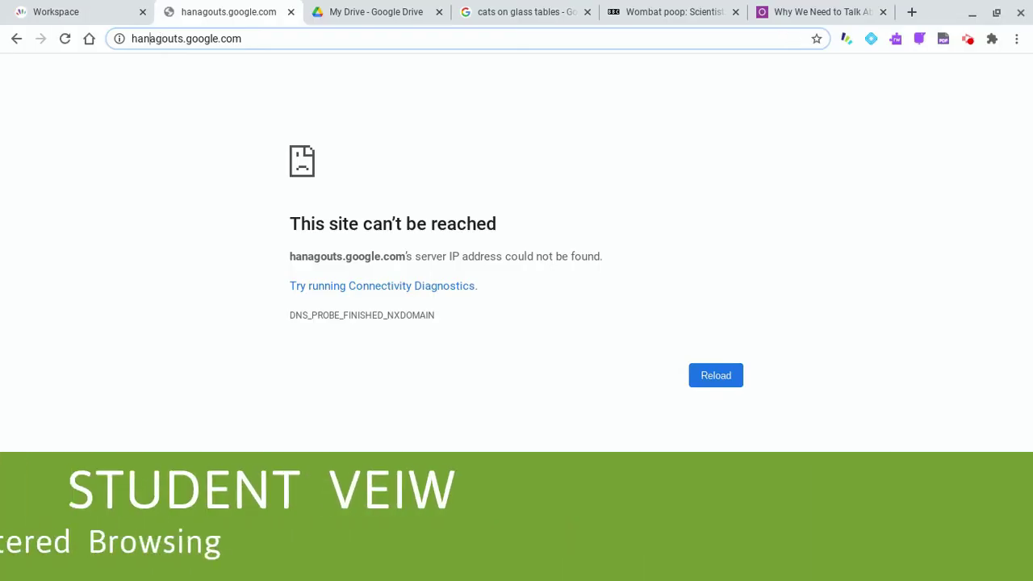
In the student's browser, try visiting hangouts.google.com and gmail.com to test the active filter.
{"action": "key", "text": "ctrl+l"}
{"action": "key", "text": "Return"}
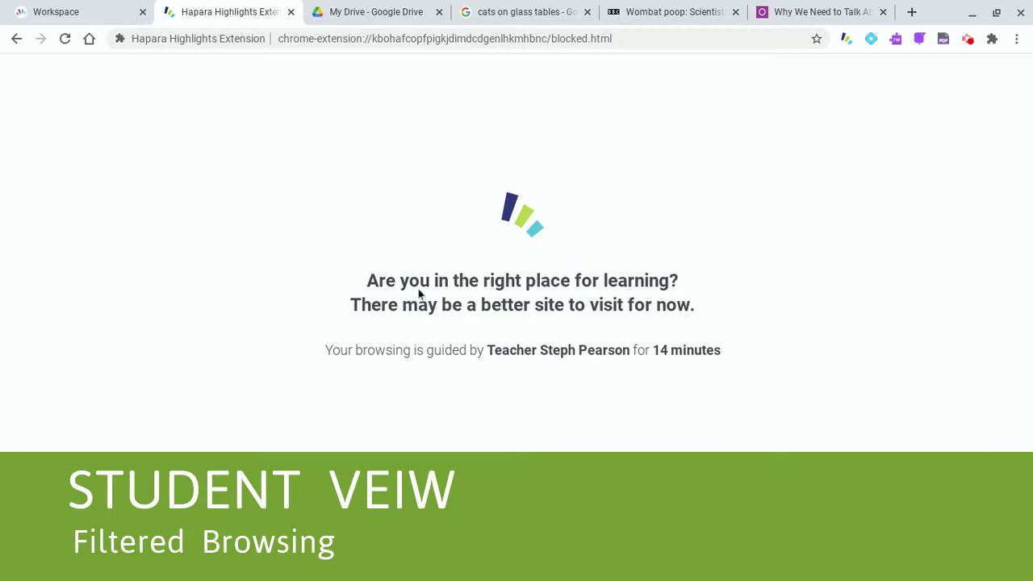
{"action": "left_click", "coordinate": [336, 42]}
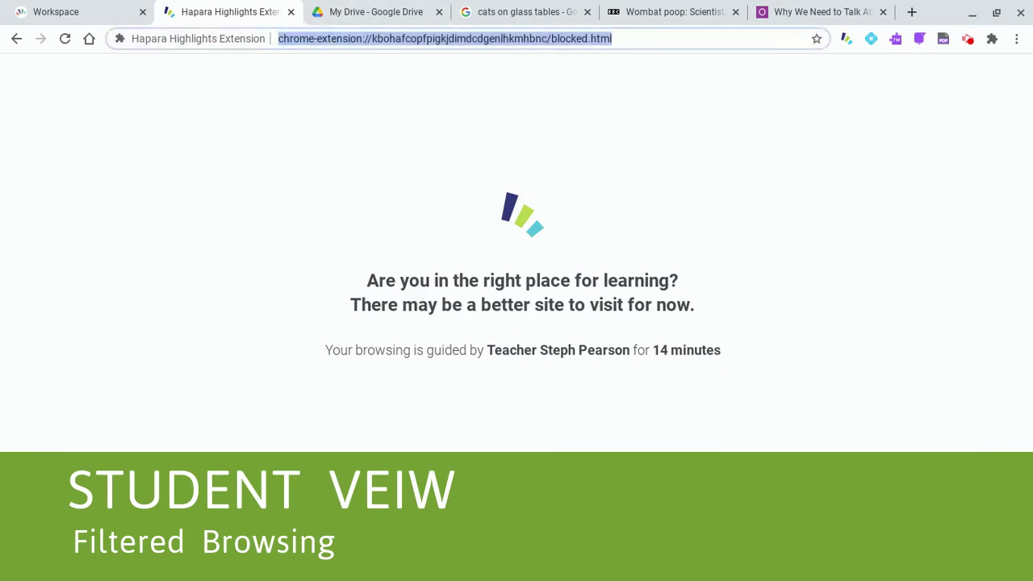
{"action": "type", "text": "gmail.dom"}
{"action": "key", "text": "BackSpace"}
{"action": "key", "text": "BackSpace"}
{"action": "key", "text": "BackSpace"}
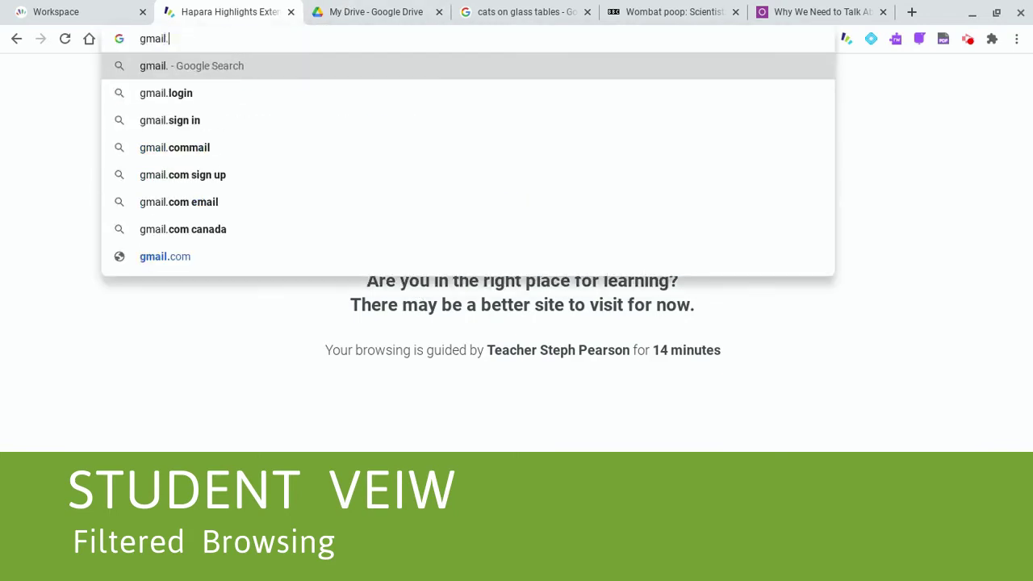
{"action": "type", "text": "com"}
{"action": "key", "text": "Return"}
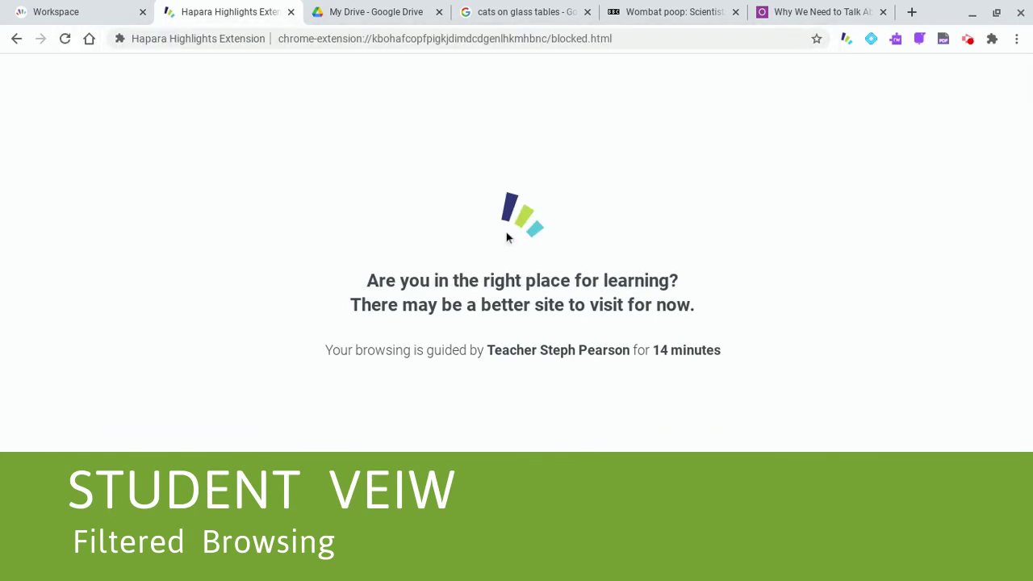
{"action": "left_click", "coordinate": [969, 40]}
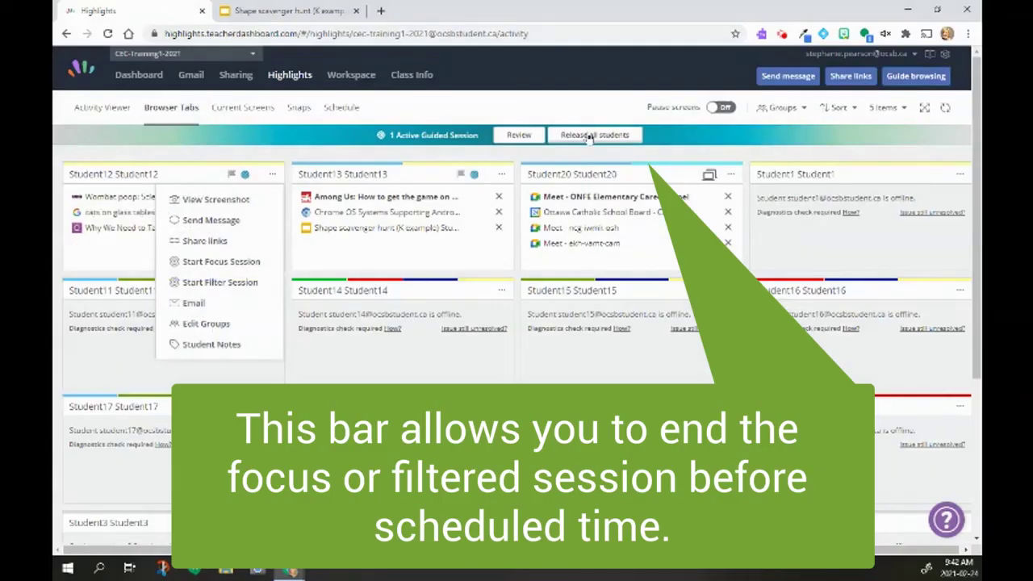
End the active guided session early by releasing all students.
{"action": "left_click", "coordinate": [589, 136]}
{"action": "right_click", "coordinate": [589, 136]}
{"action": "left_click", "coordinate": [589, 135]}
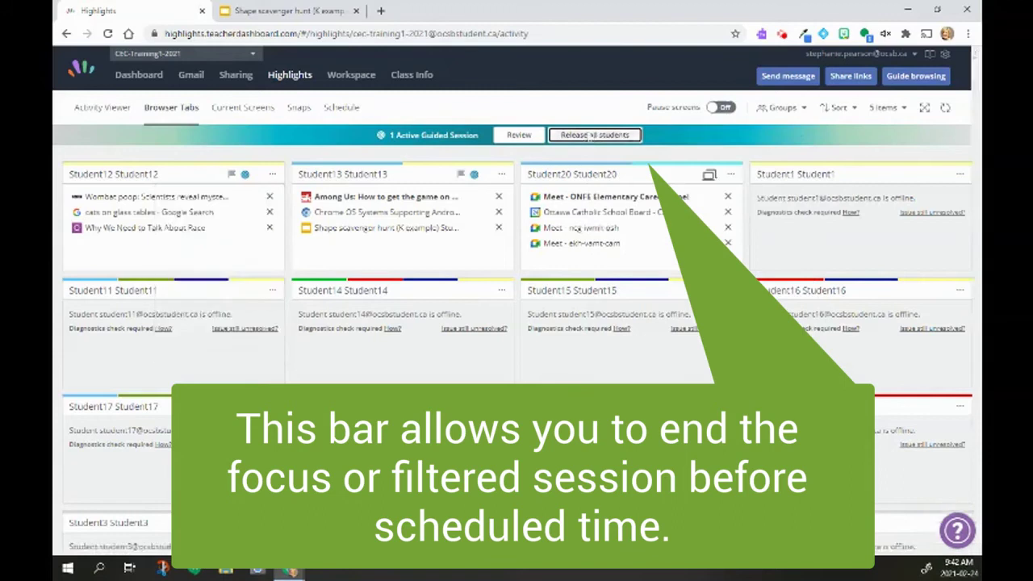
{"action": "left_click", "coordinate": [589, 136]}
{"action": "left_click", "coordinate": [637, 357]}
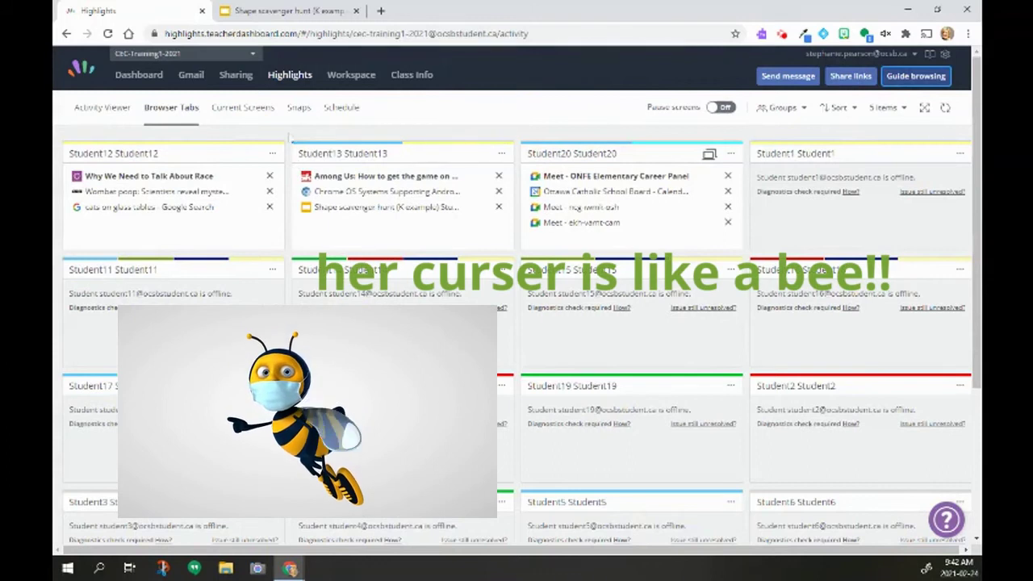
Set up a Focus Session for Student12 alone and add mystudentdashboard.com as its first link.
{"action": "left_click", "coordinate": [501, 153]}
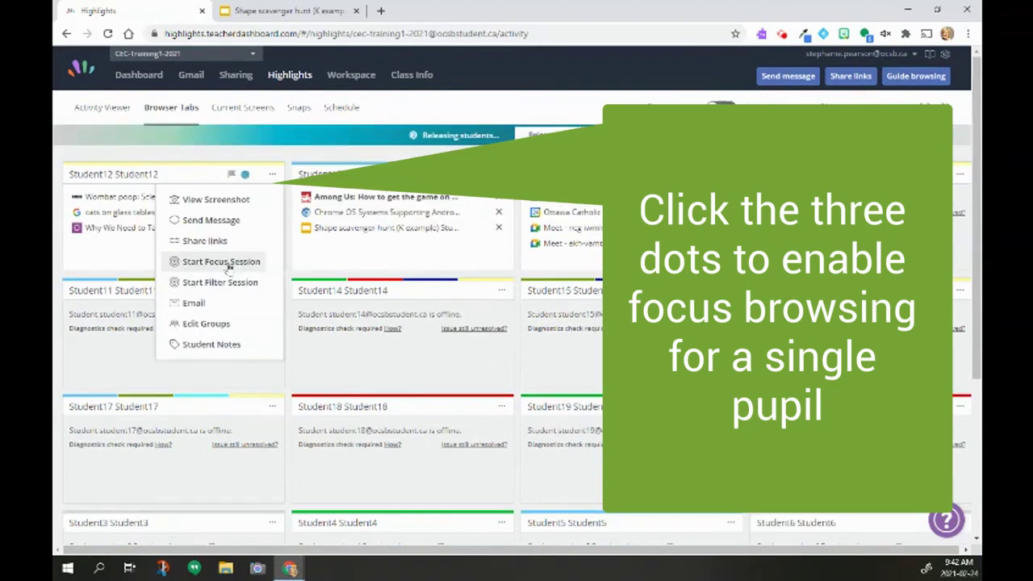
{"action": "left_click", "coordinate": [221, 261]}
{"action": "left_click", "coordinate": [369, 176]}
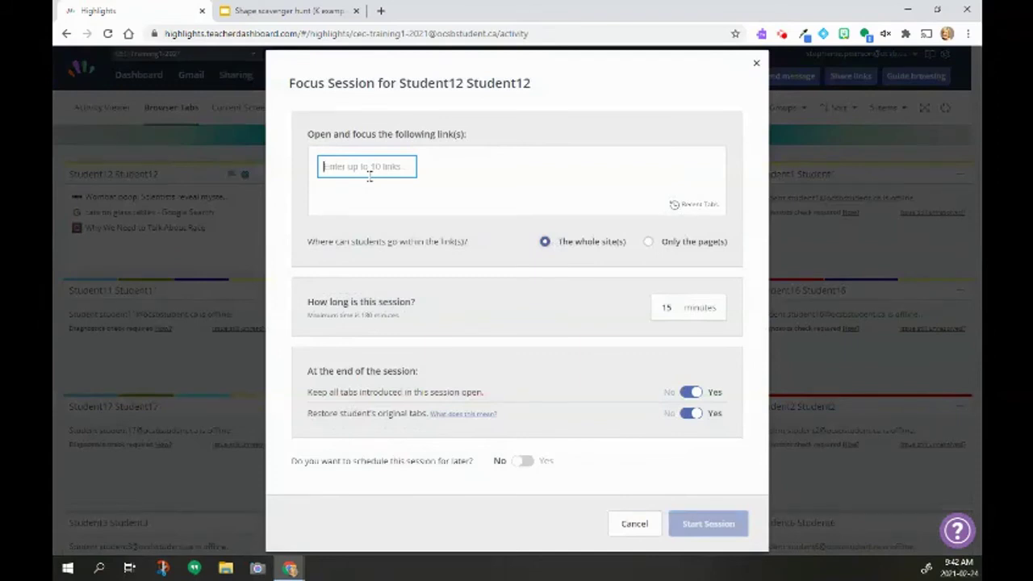
{"action": "type", "text": "mystudentdashaboard.com"}
{"action": "key", "text": "Return"}
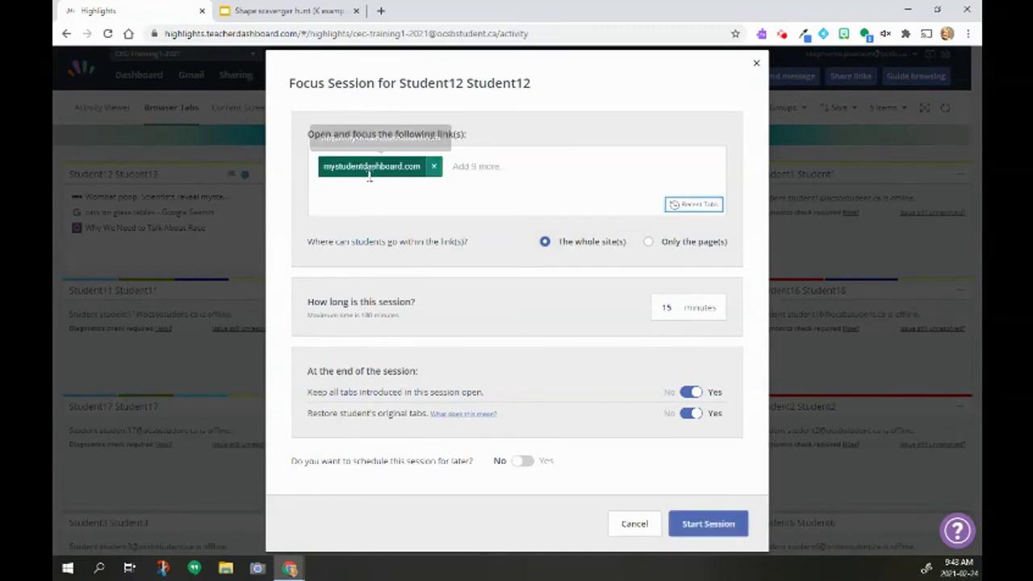
Add youtube.com and drive.google.com to the focus links and start Student12's session.
{"action": "left_click", "coordinate": [474, 173]}
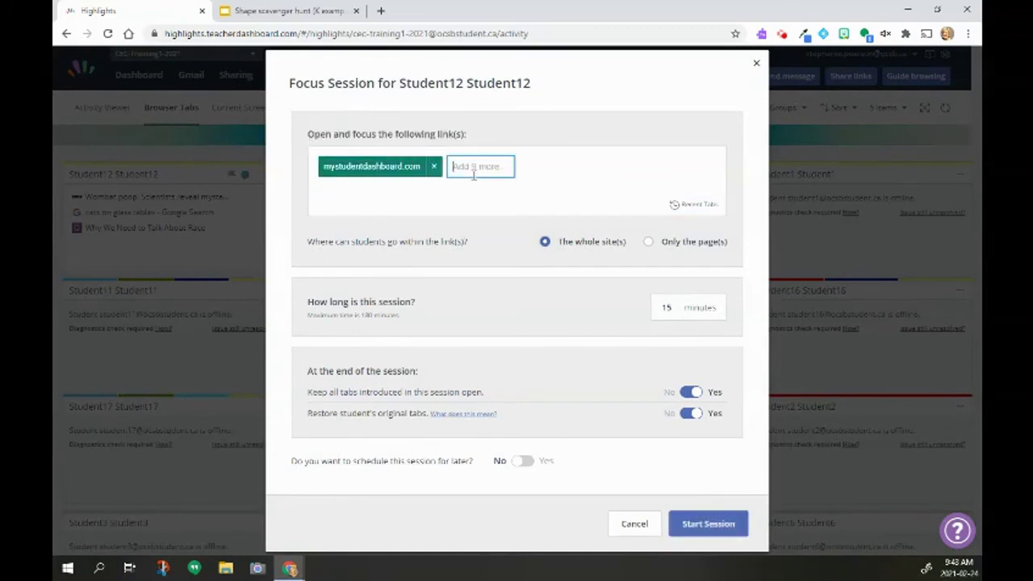
{"action": "type", "text": "youtube.com"}
{"action": "key", "text": "Return"}
{"action": "left_click", "coordinate": [583, 171]}
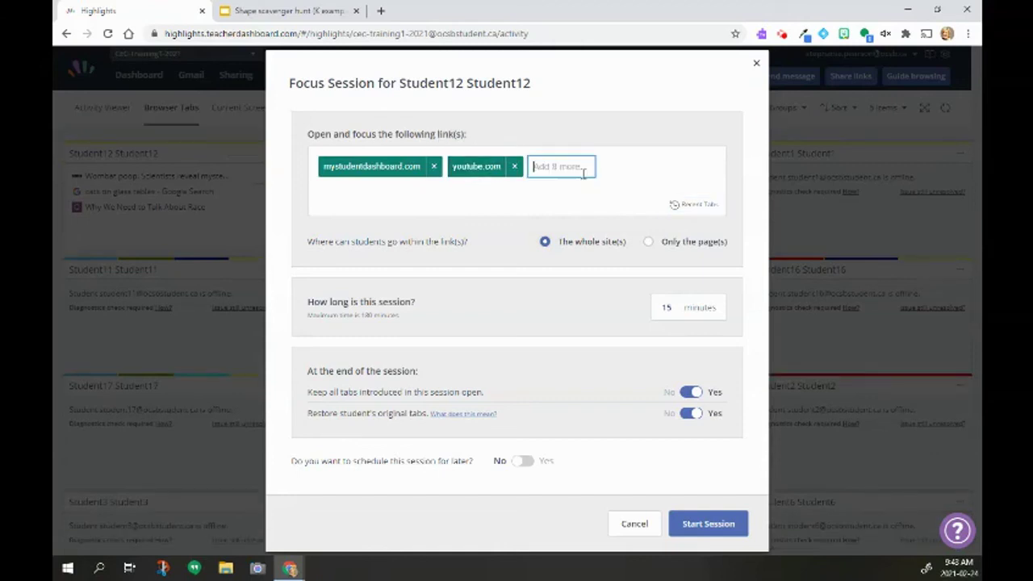
{"action": "type", "text": "drive.google.com"}
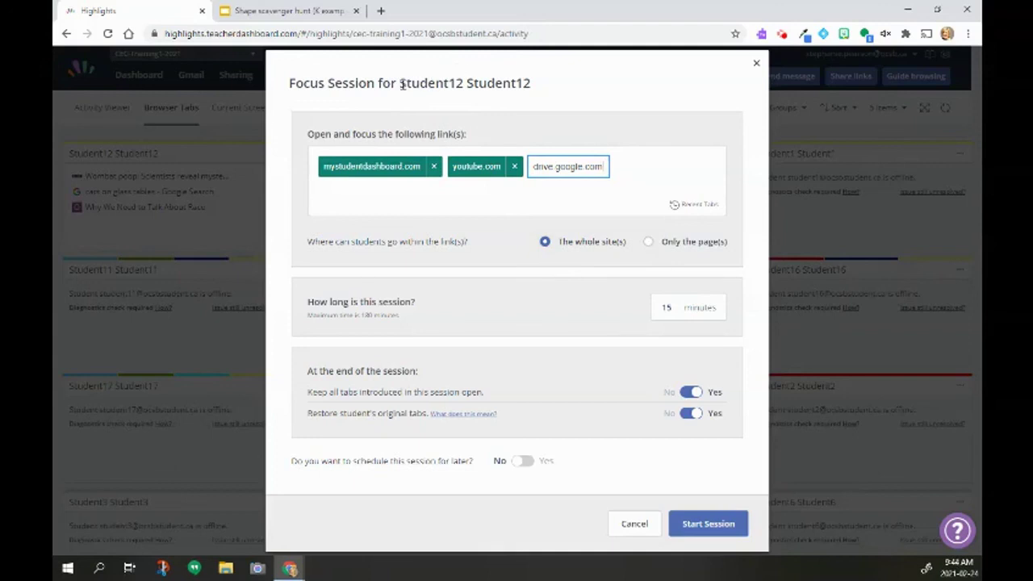
{"action": "left_click_drag", "start_coordinate": [401, 84], "coordinate": [542, 70]}
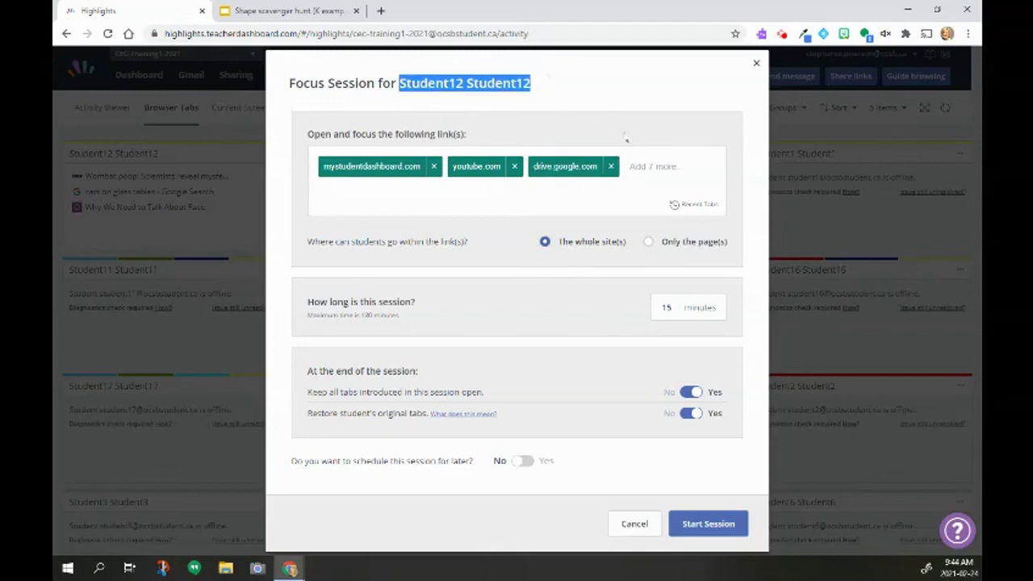
{"action": "left_click", "coordinate": [708, 525]}
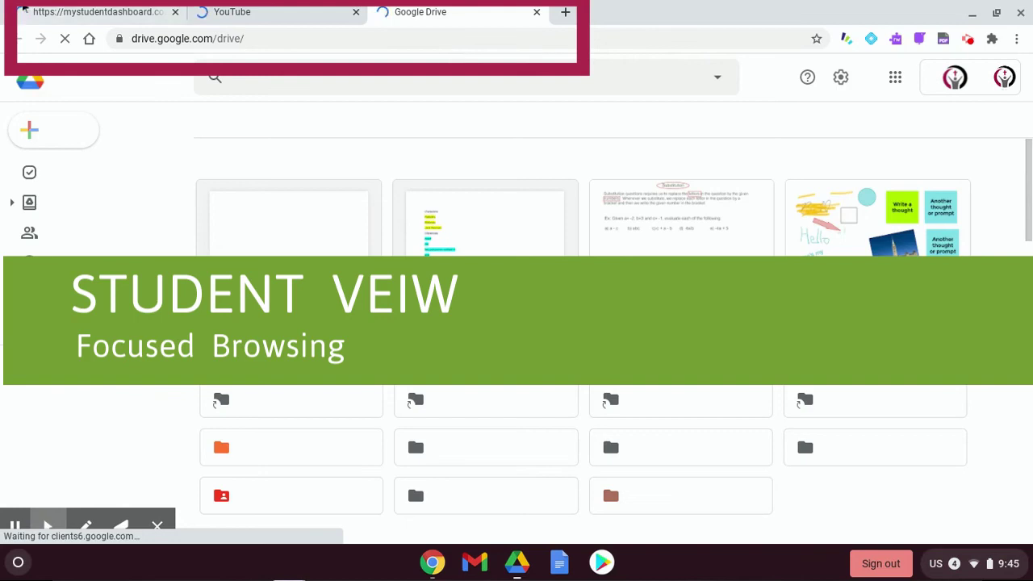
In the student's browser, view the mystudentdashboard.com page opened by the focus session.
{"action": "left_click", "coordinate": [69, 15]}
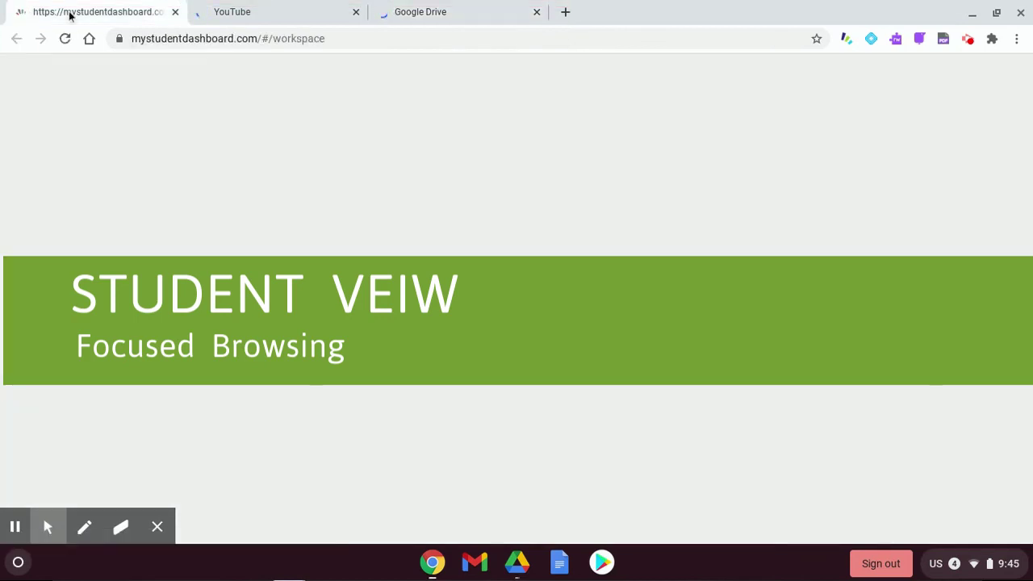